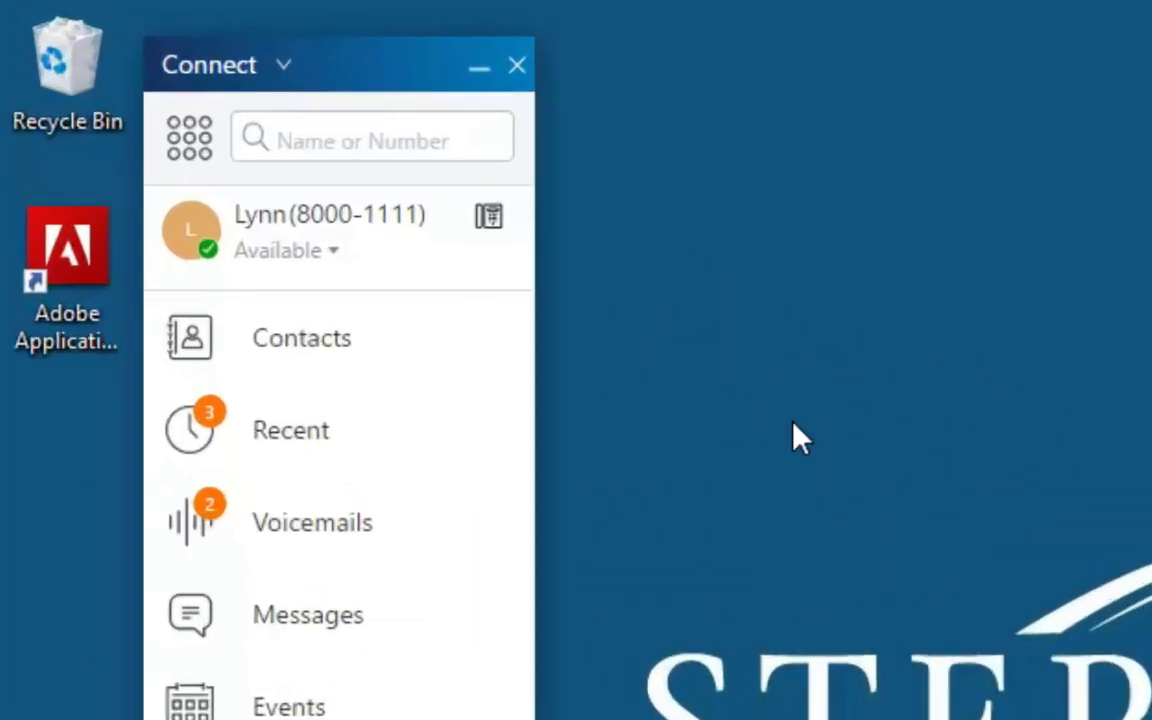
left_click(282, 62)
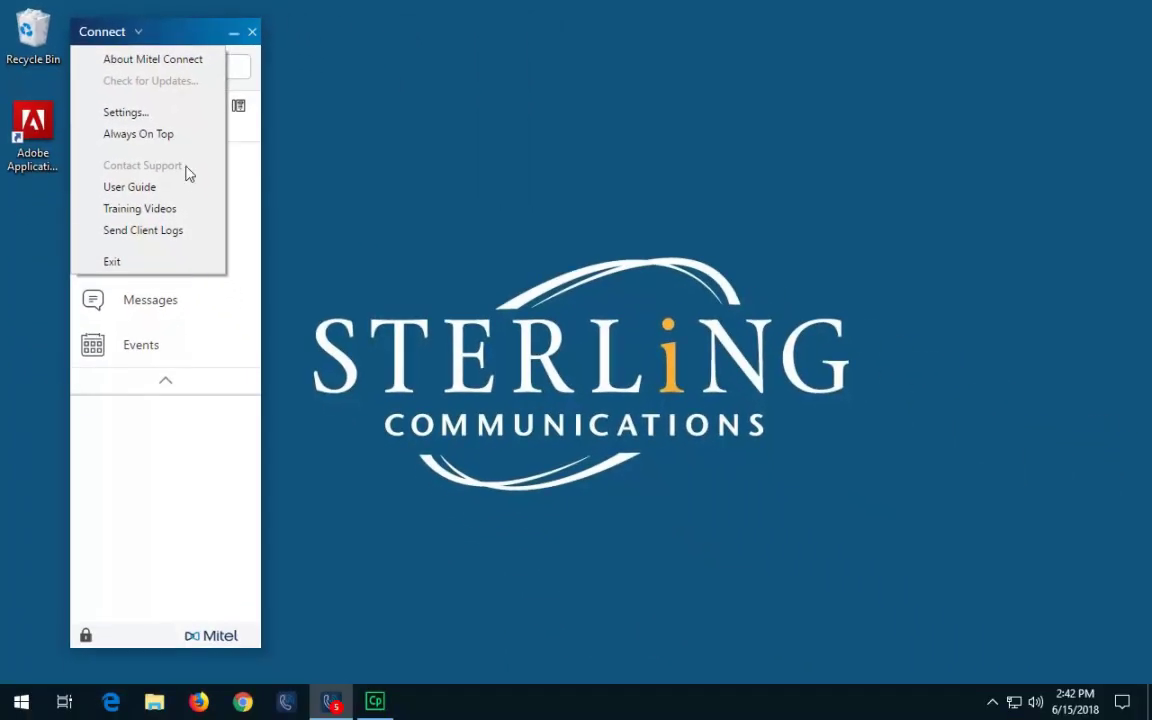
- Close the application menu, then open and close the dial pad
left_click(190, 36)
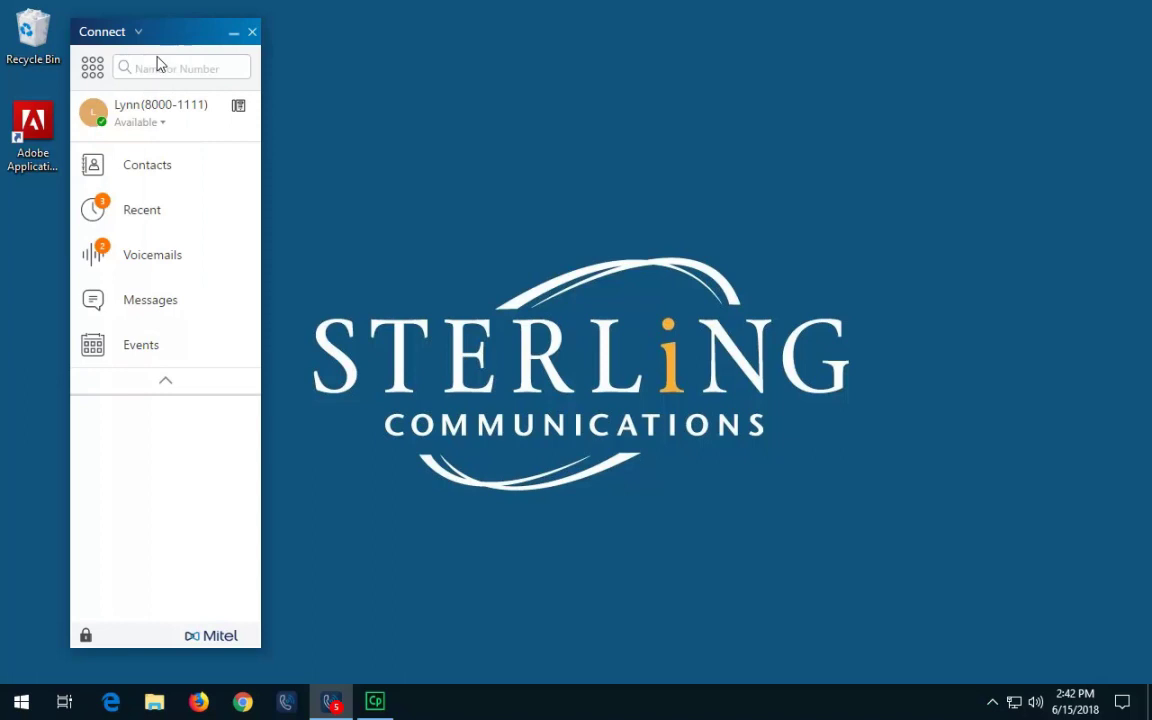
left_click(92, 68)
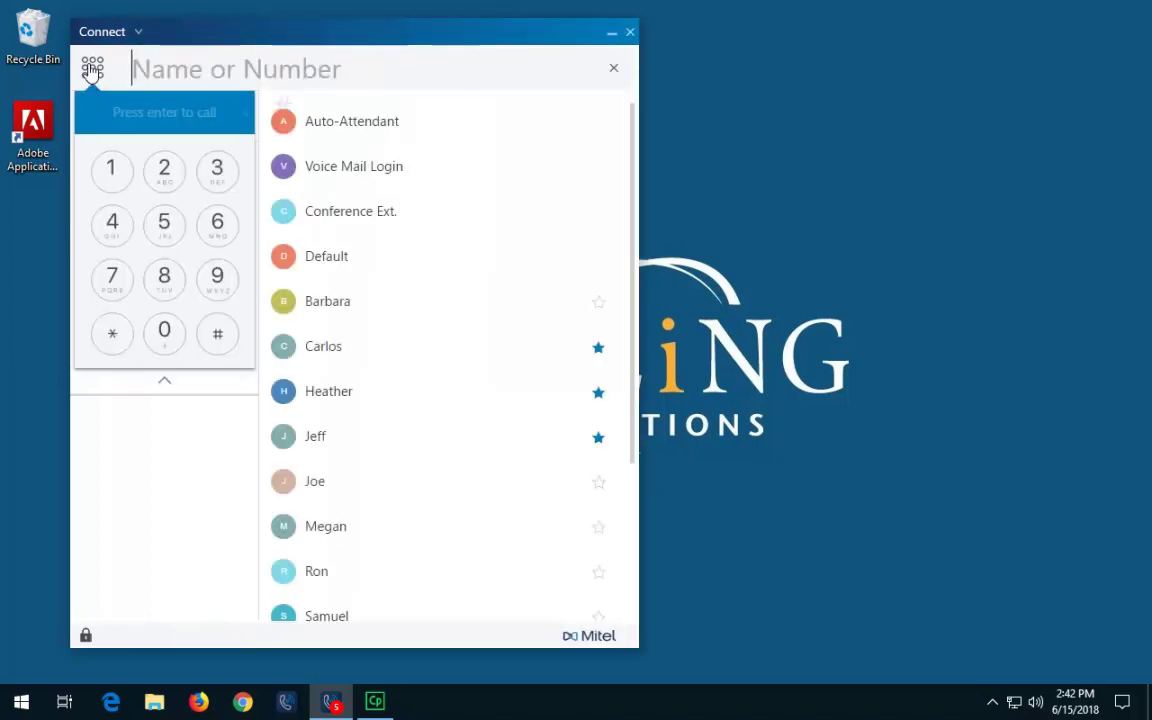
left_click(92, 68)
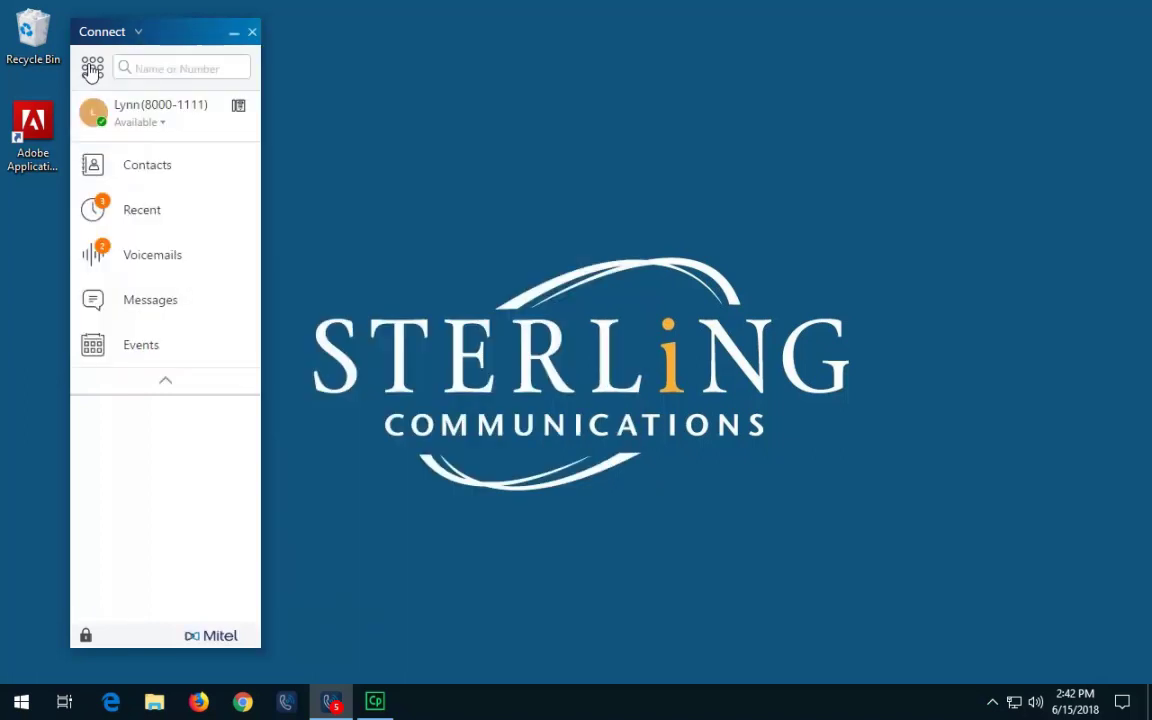
- Search the directory for 'car', then clear the search with the X
left_click(156, 67)
type("car")
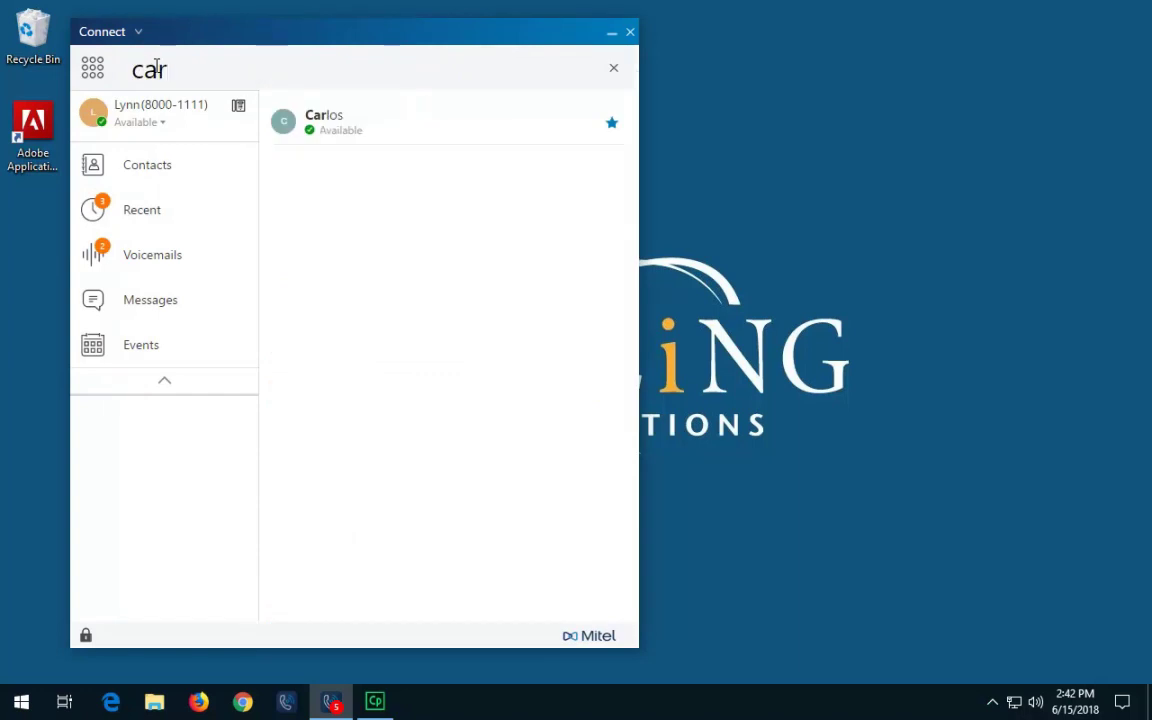
left_click(614, 69)
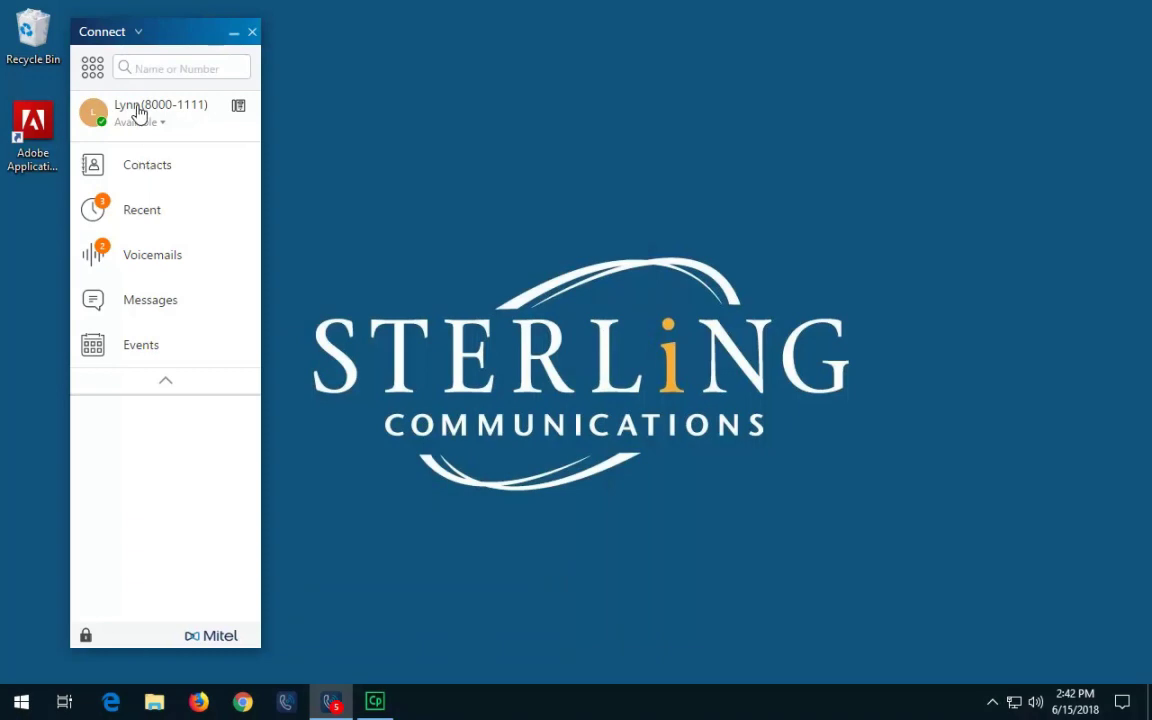
- View your profile and the presence list, keeping Available, then open the Favorites contacts list
left_click(140, 115)
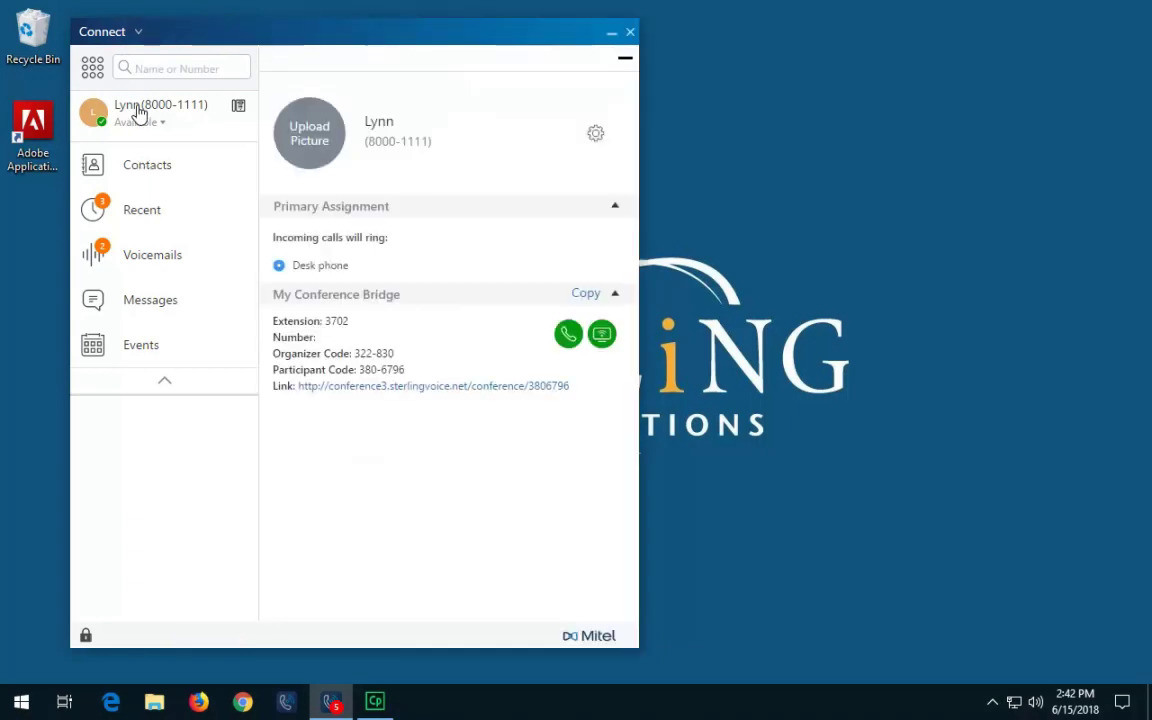
left_click(140, 115)
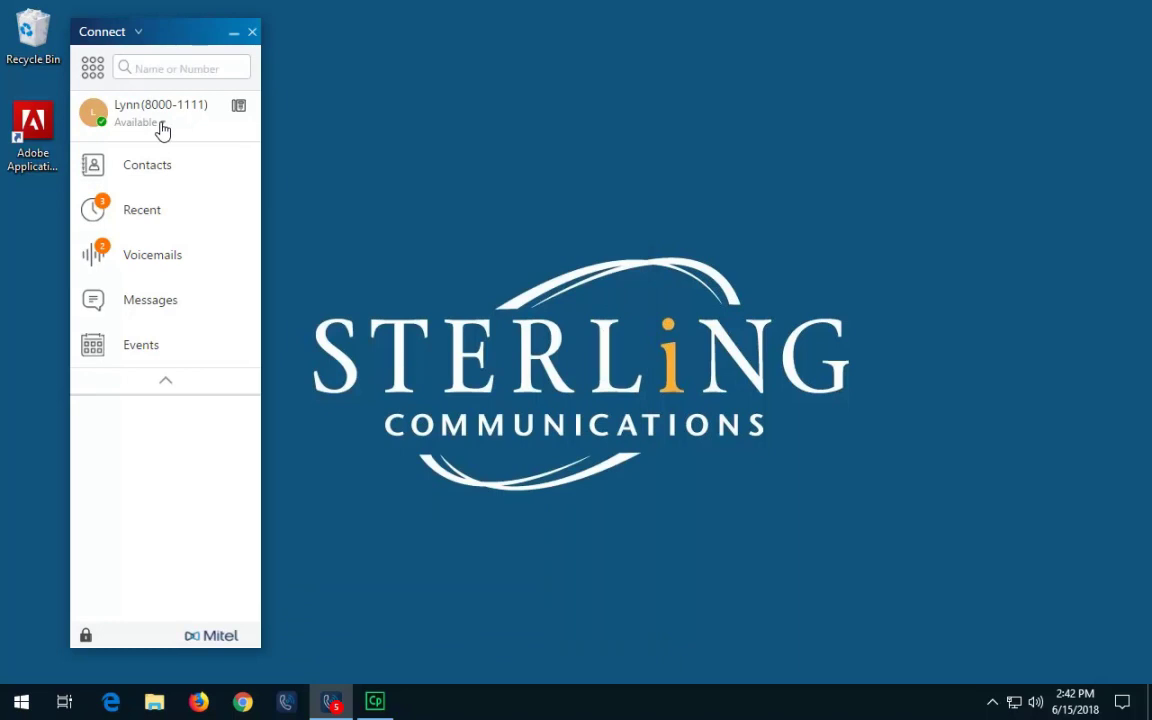
left_click(162, 124)
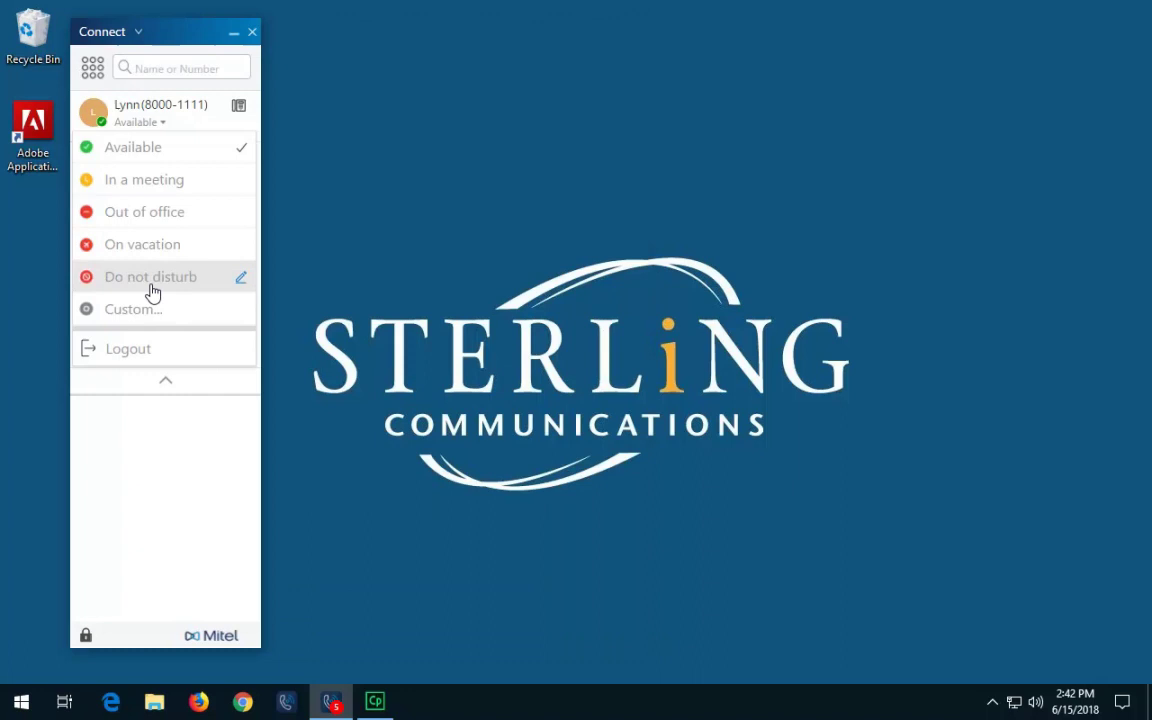
left_click(163, 128)
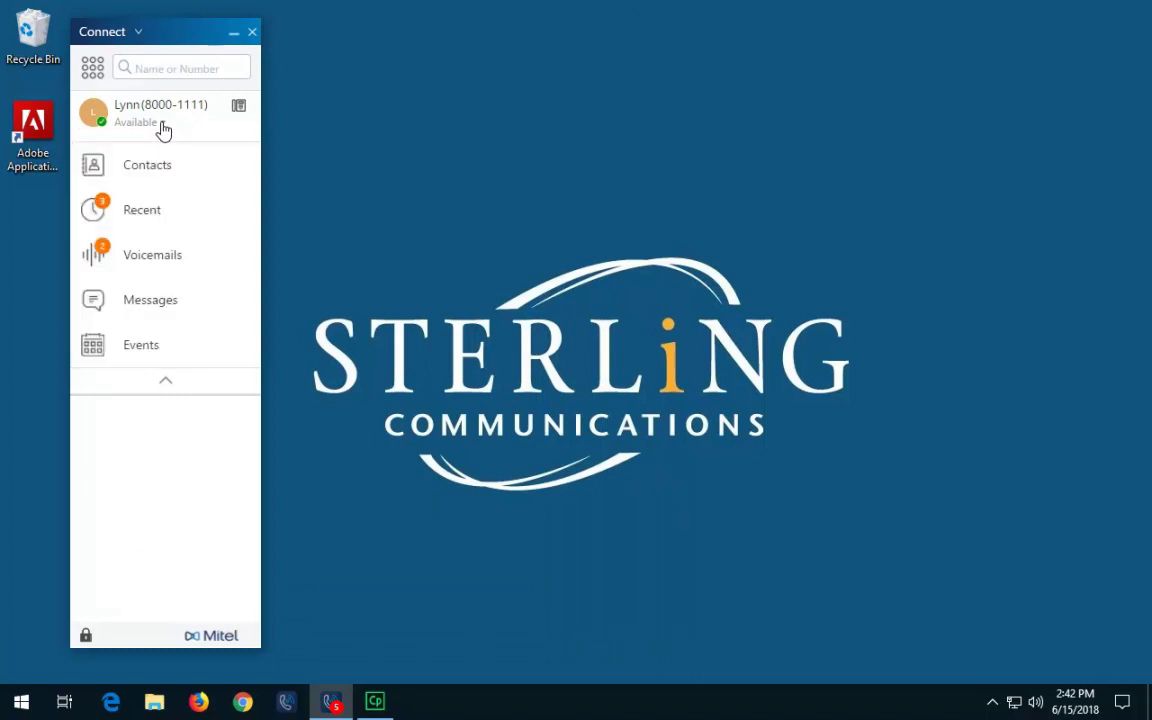
left_click(156, 166)
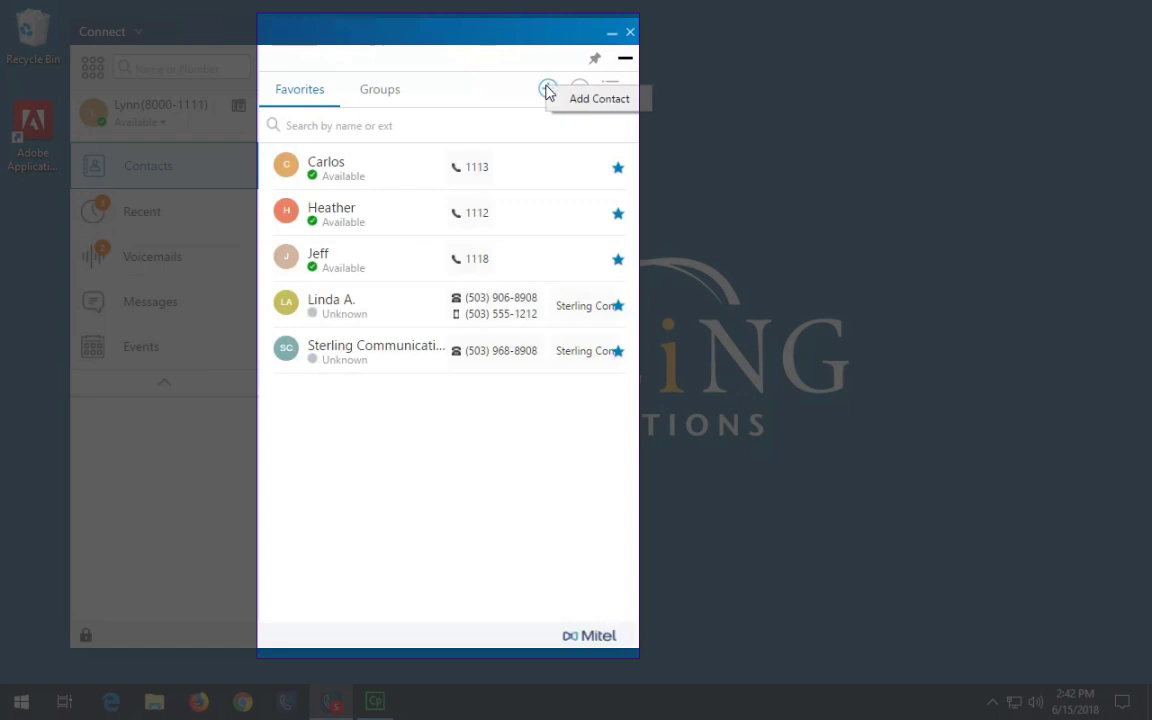
left_click(384, 96)
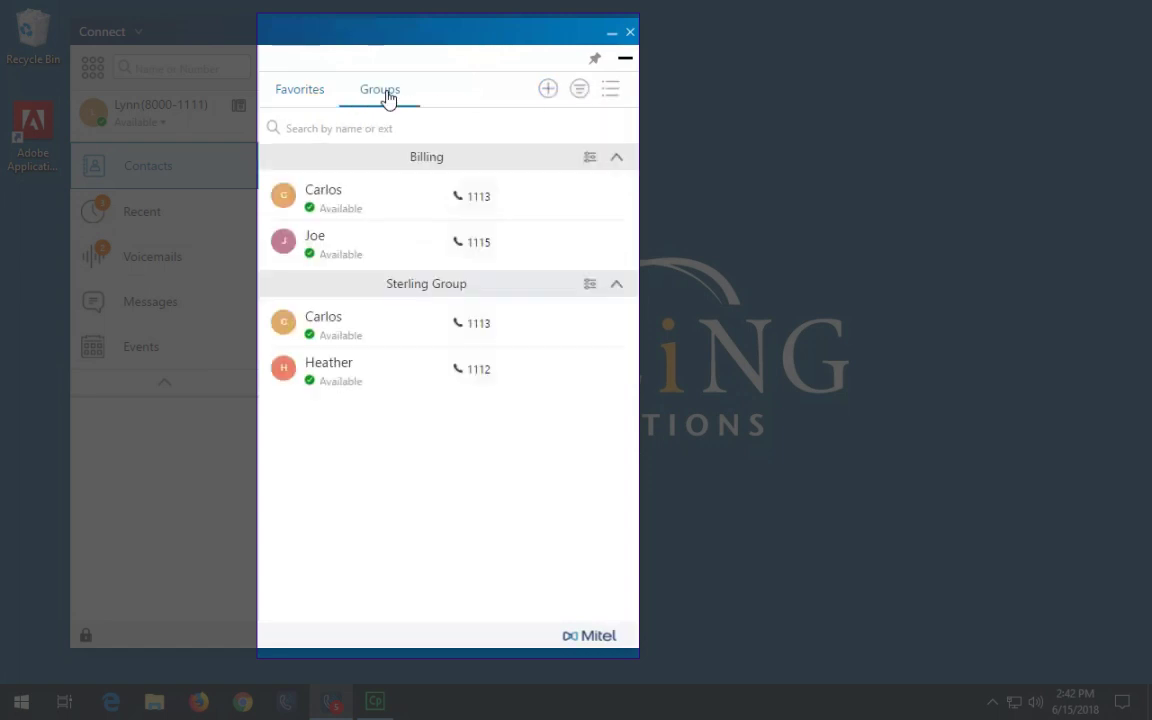
left_click(302, 92)
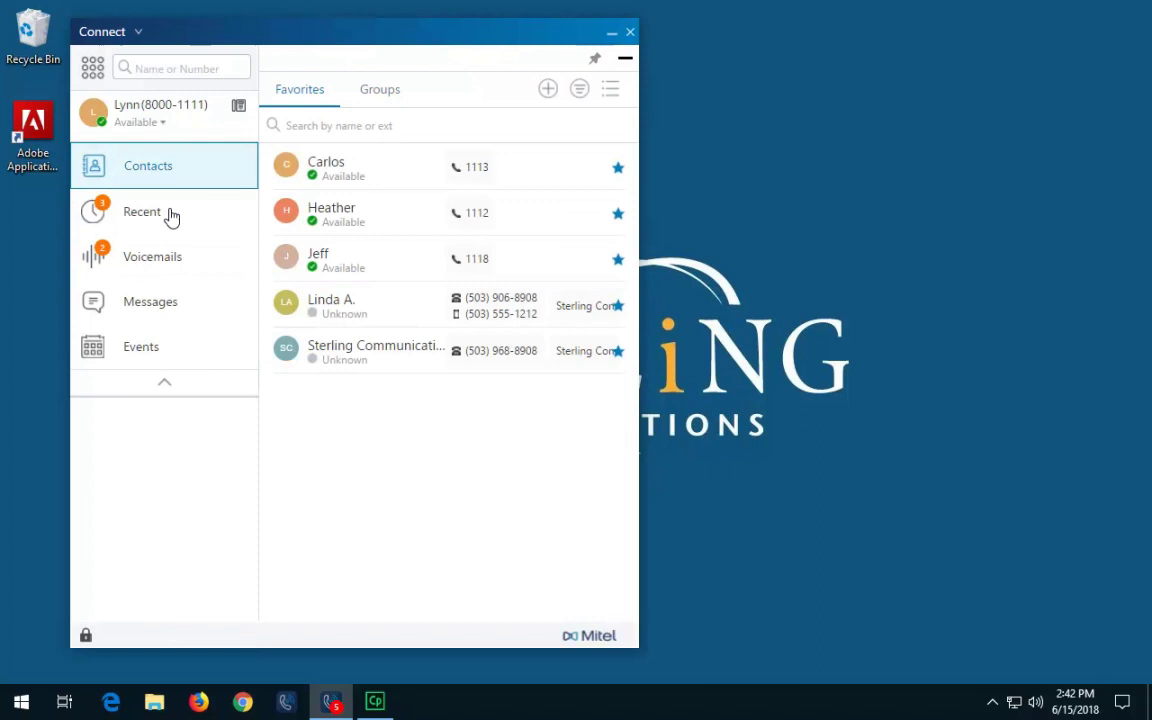
- Open the Recent call history filtered to Missed calls only
left_click(171, 217)
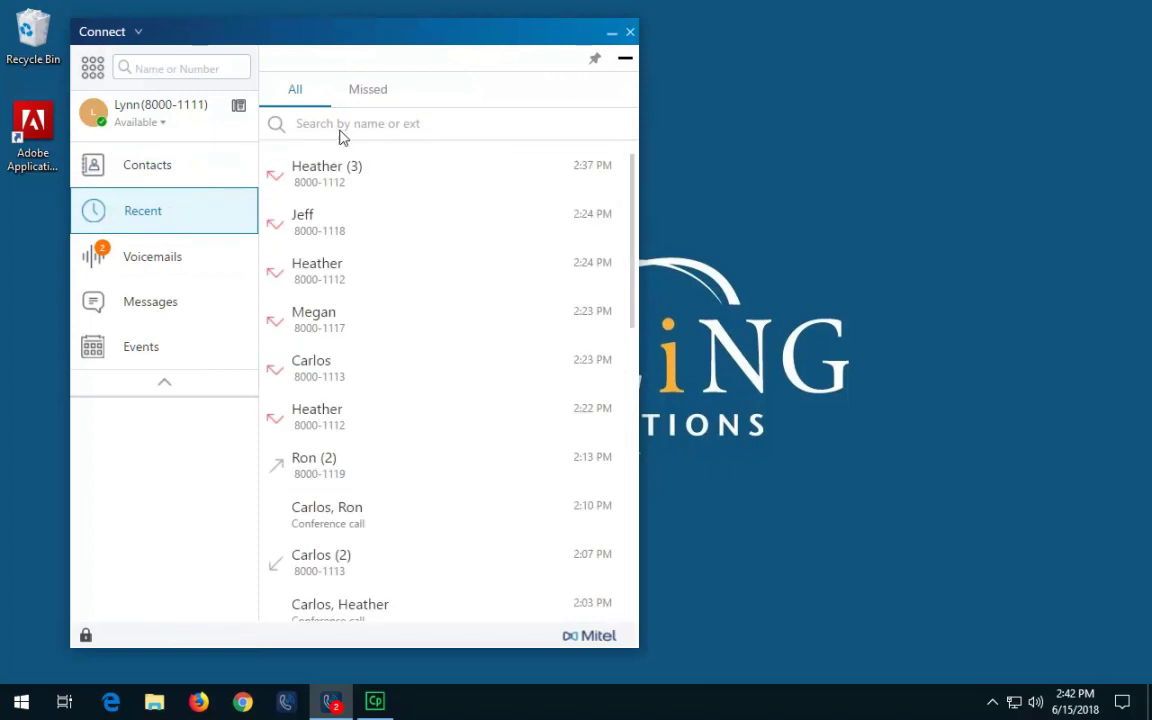
left_click(365, 95)
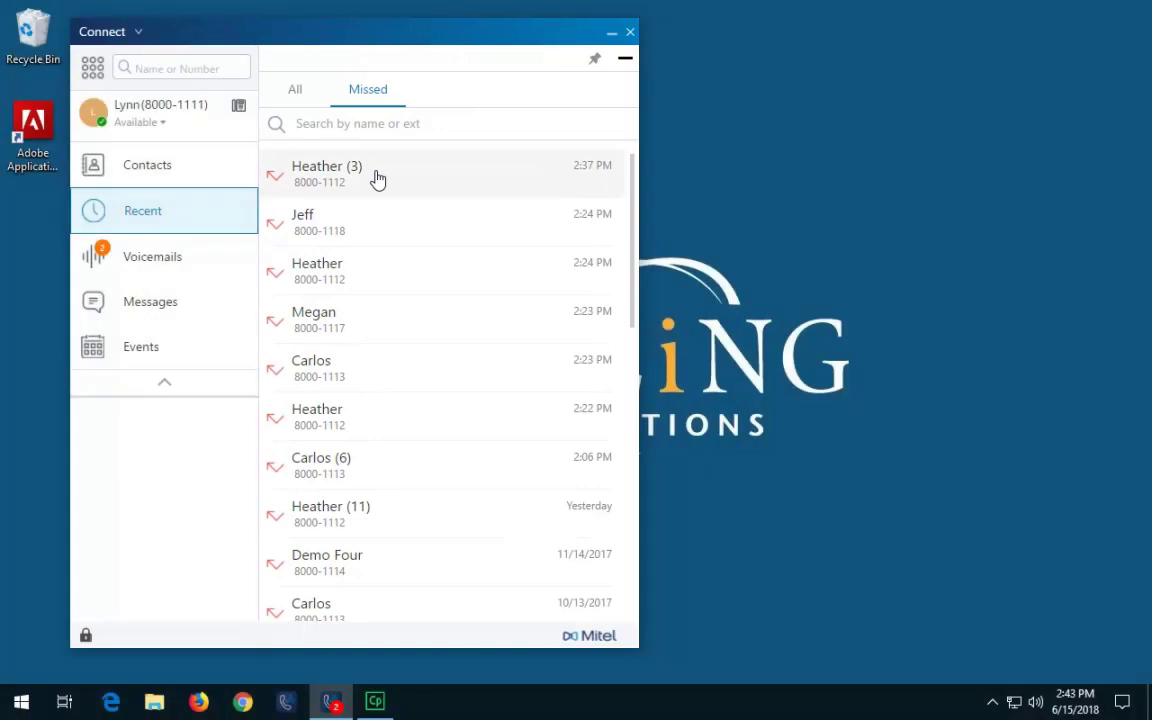
- Open Voicemails and expand the Deleted Voicemails section to show the 09/11/2017 message
left_click(201, 262)
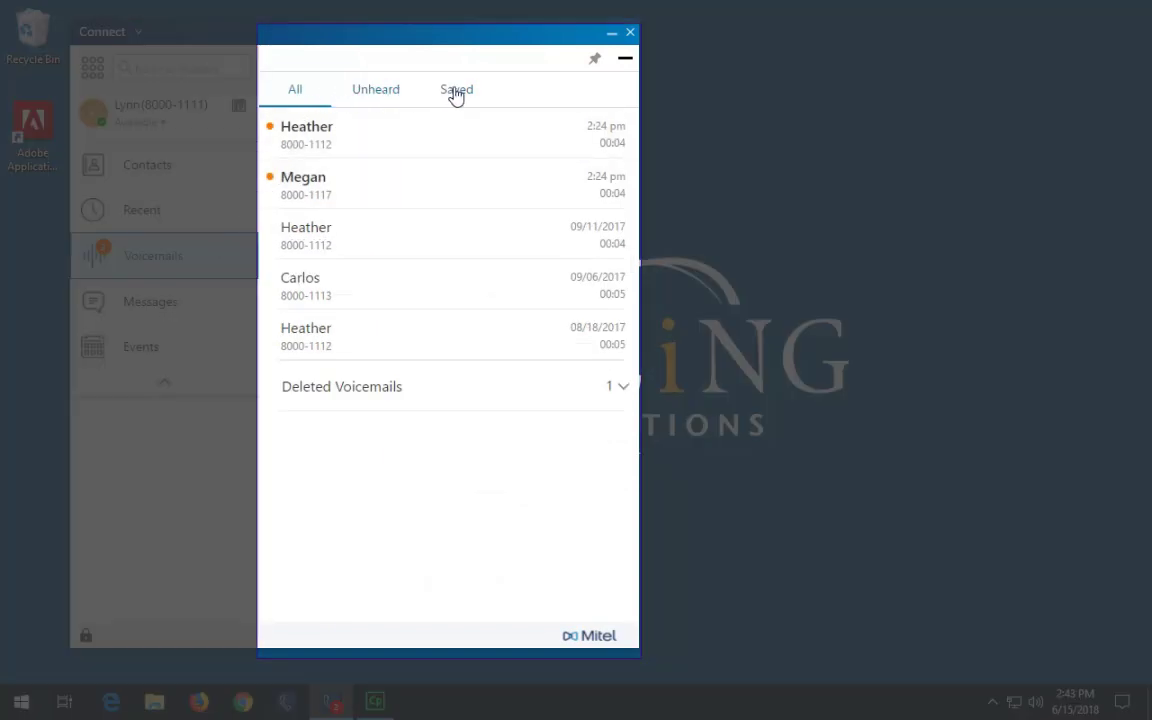
left_click(420, 395)
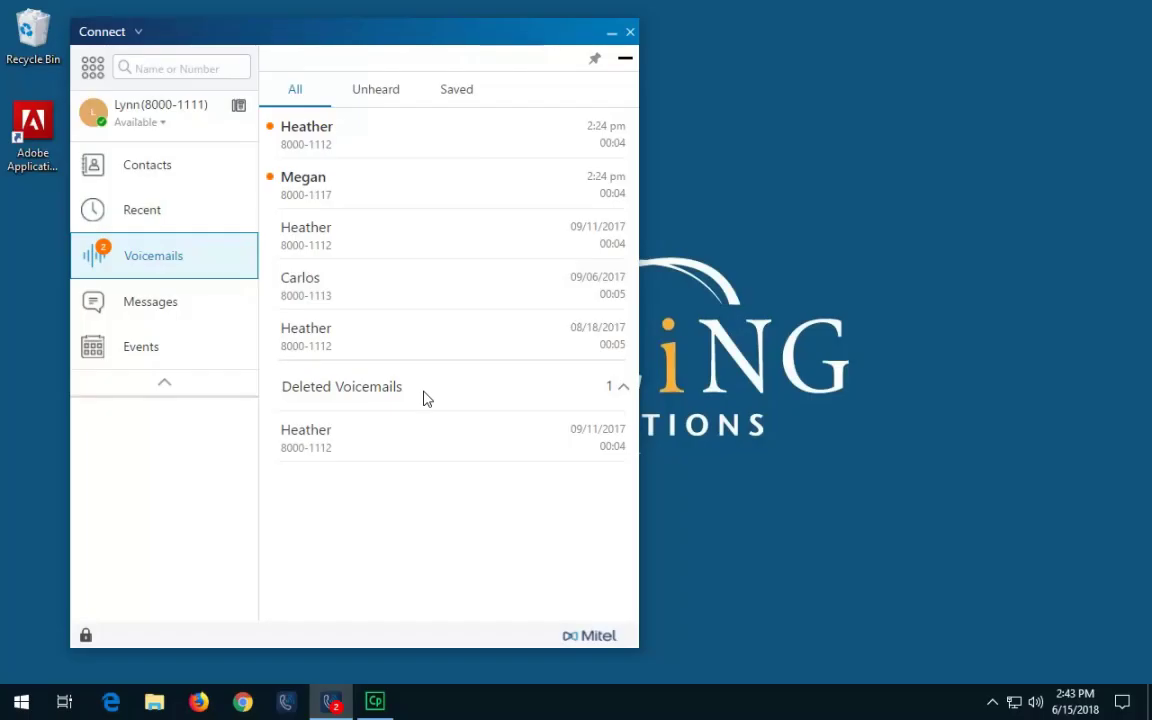
- Open Messages, view the lunch-and-project conversation, then close its pane
left_click(213, 308)
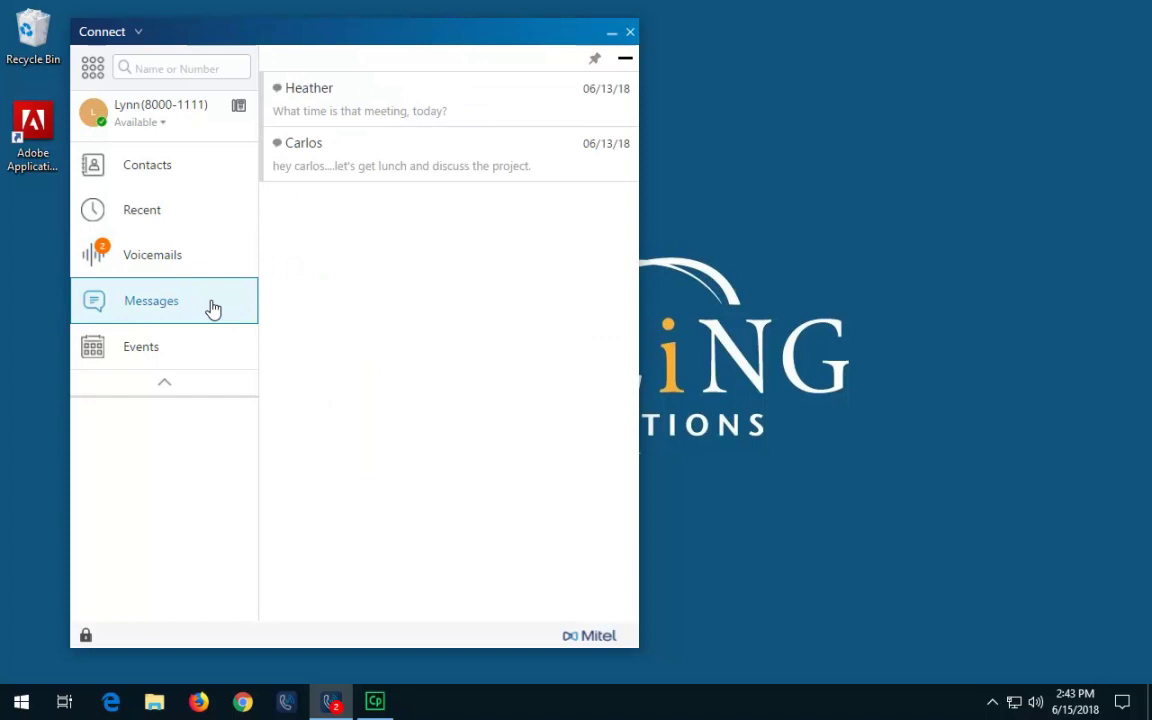
left_click(363, 163)
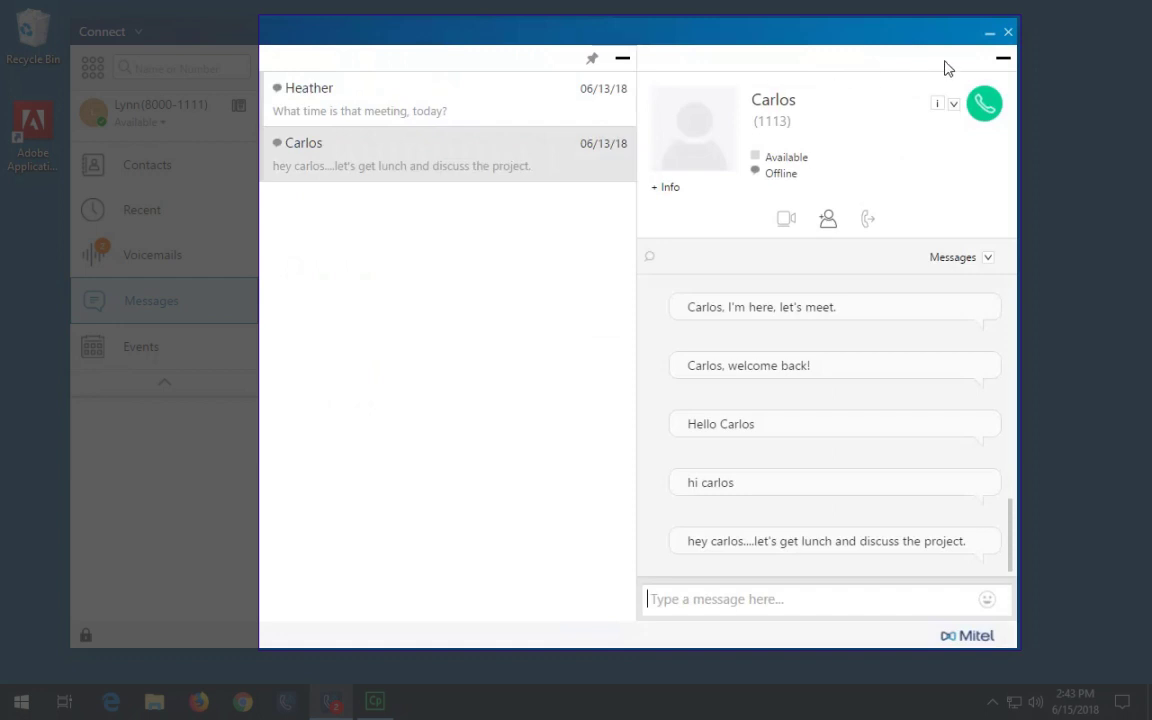
left_click(999, 60)
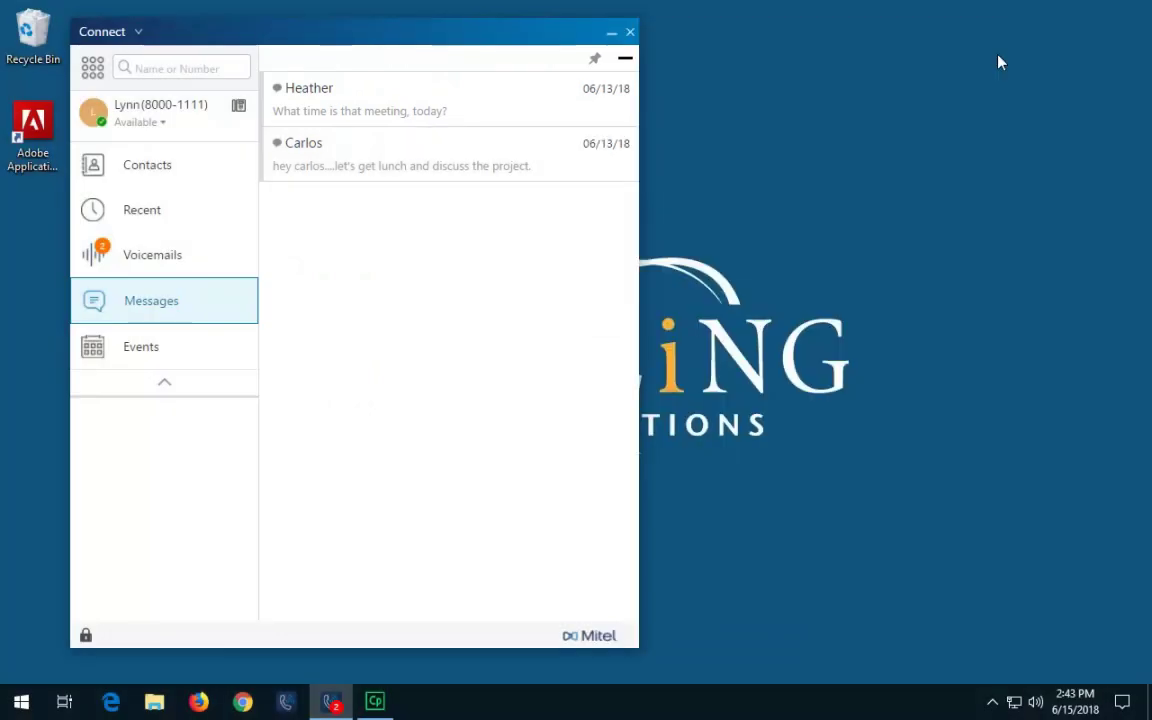
- Check the empty Events list, then collapse the navigation into compact icons
left_click(194, 355)
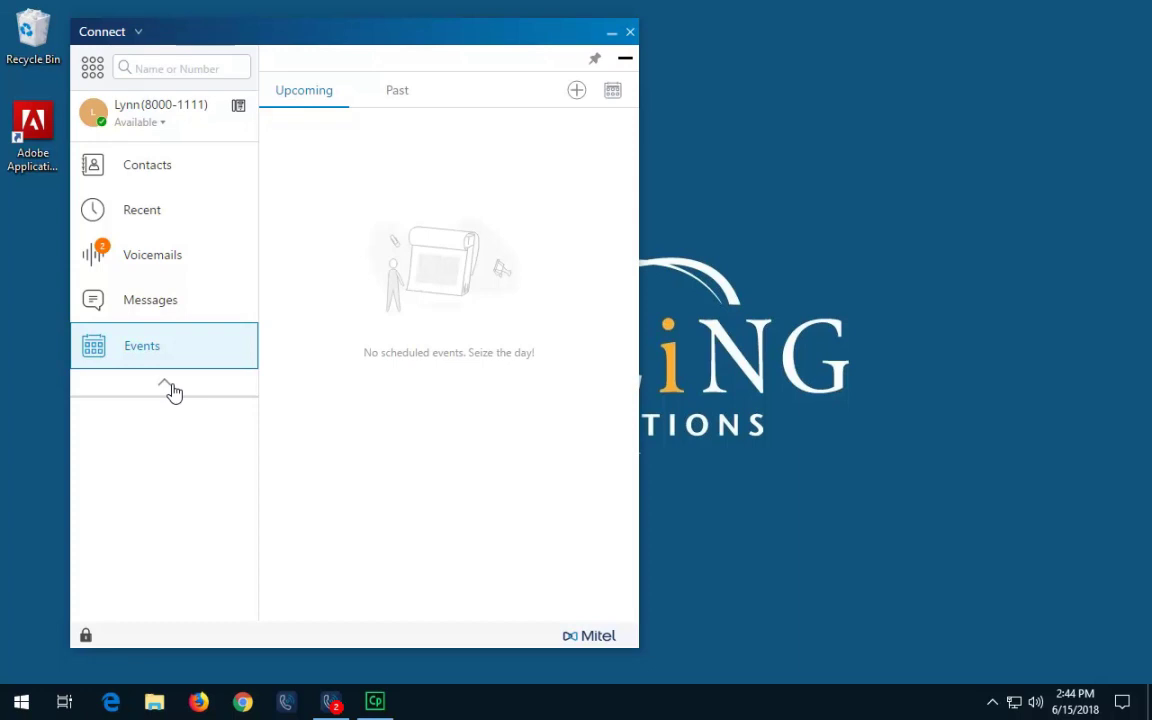
left_click(167, 386)
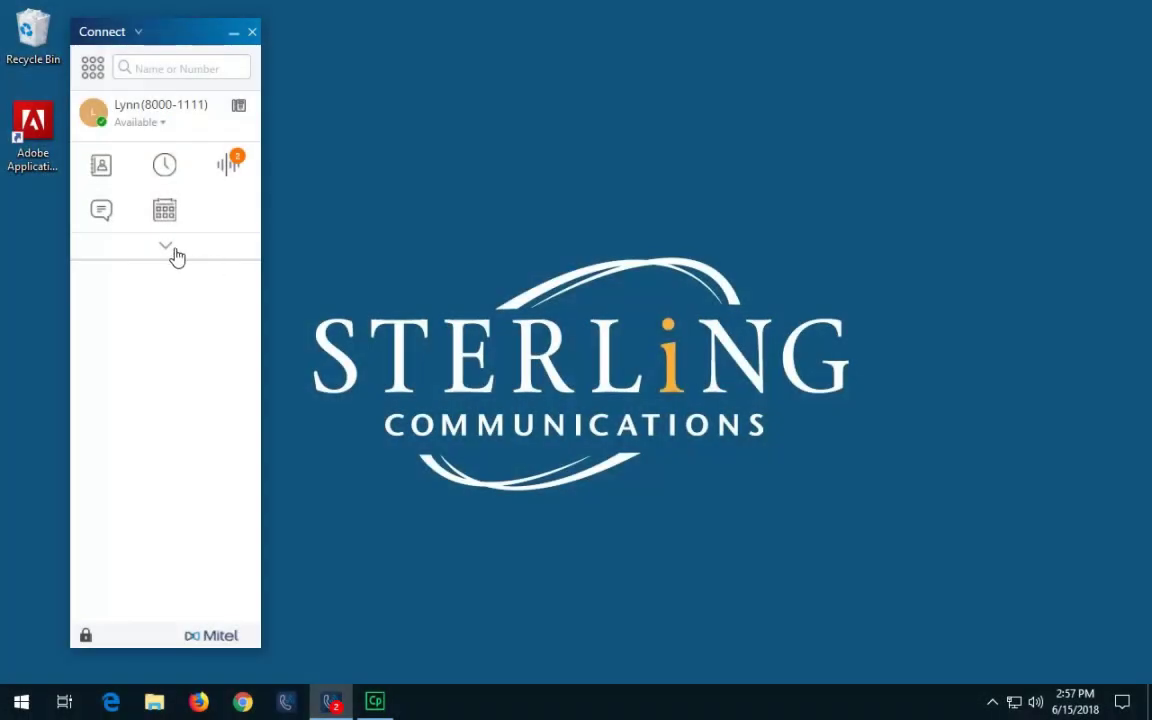
- Expand the labelled navigation, open Contacts and show the second favourite contact's card
left_click(165, 247)
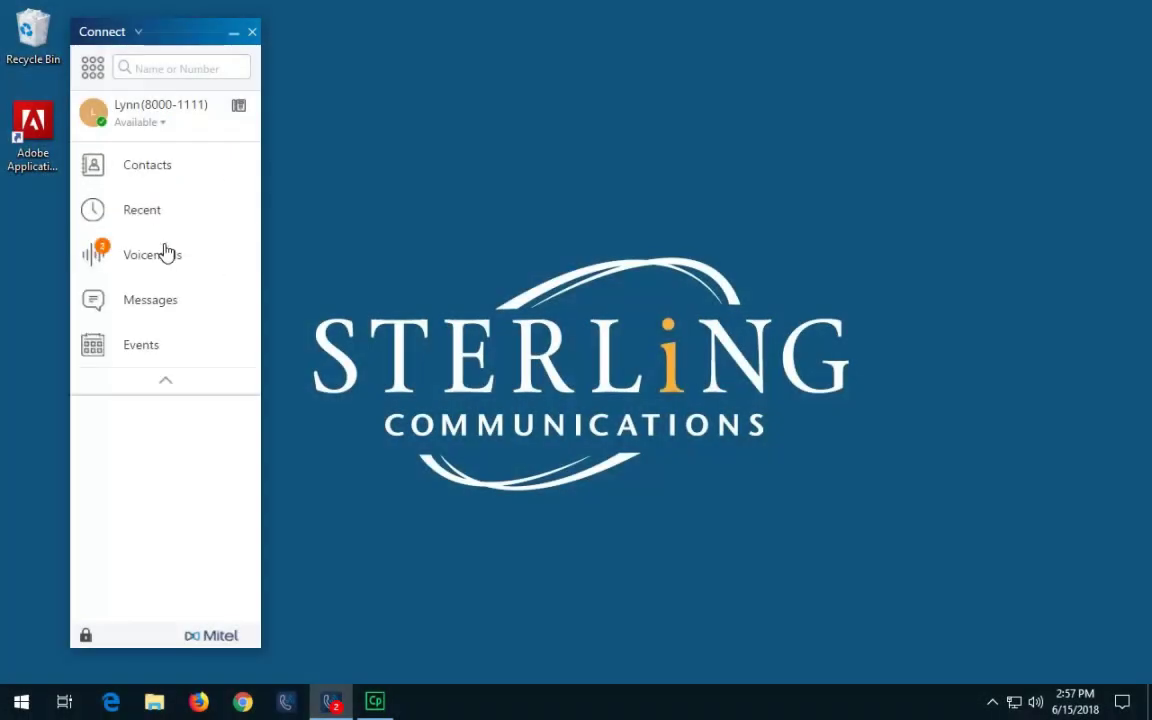
left_click(150, 168)
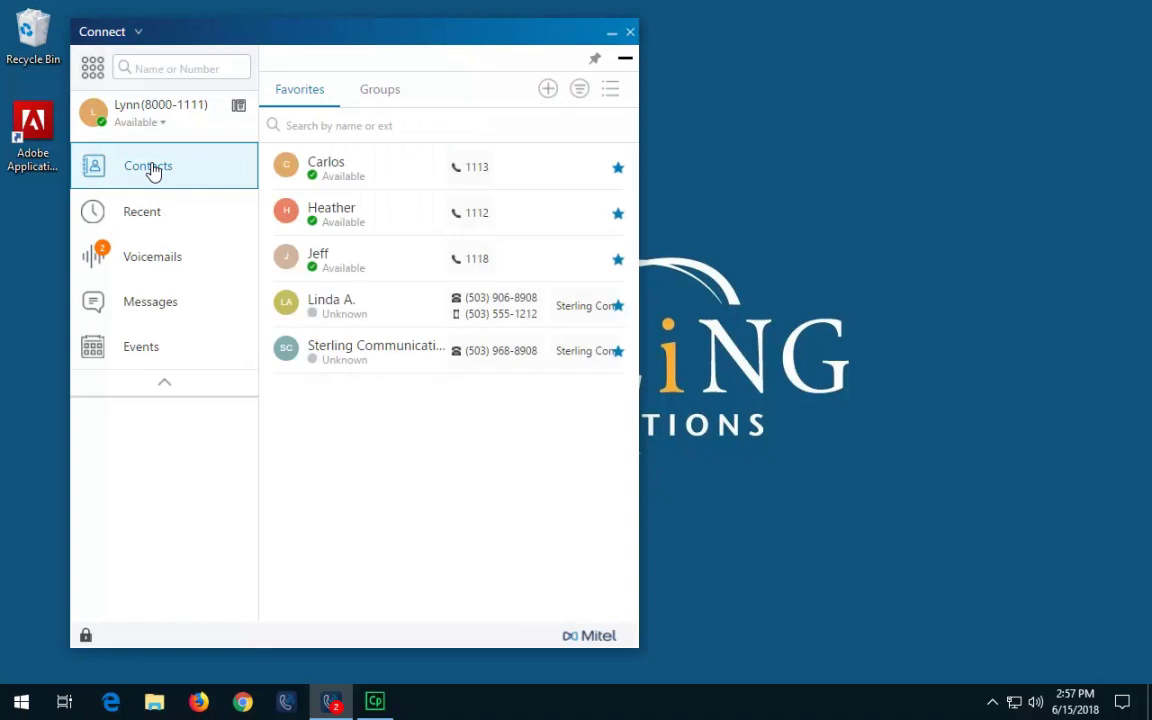
left_click(400, 219)
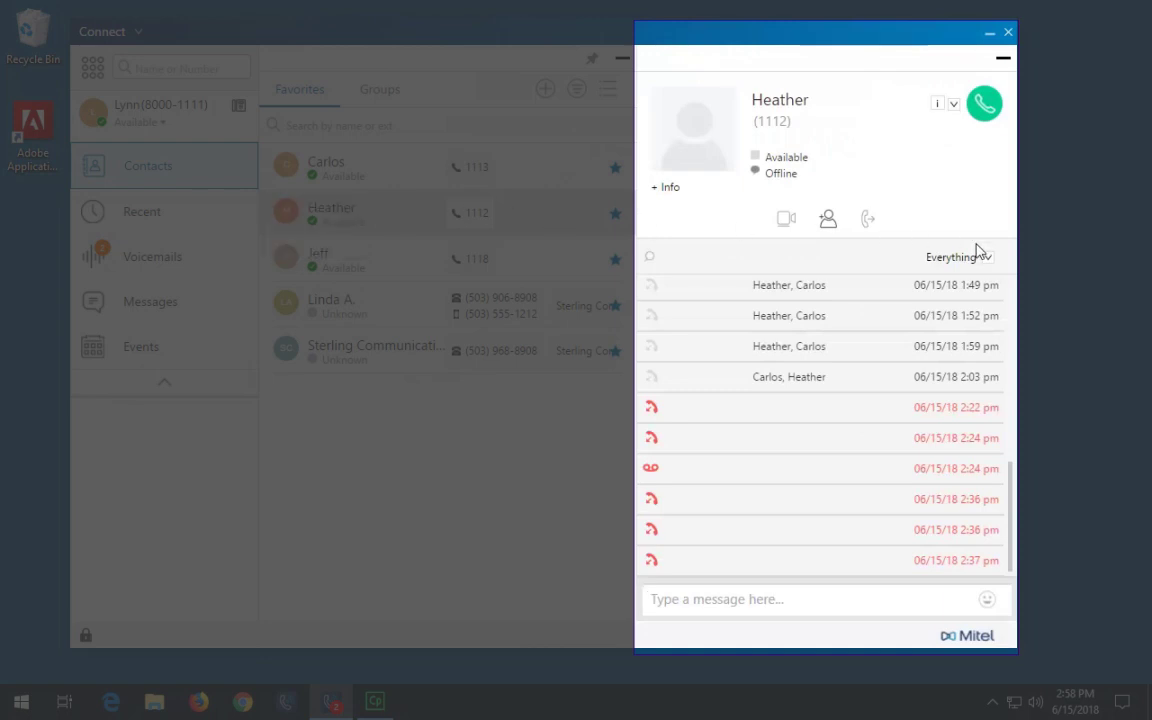
- Try the card's history filter, the + Info details toggle and the call-options list
left_click(987, 258)
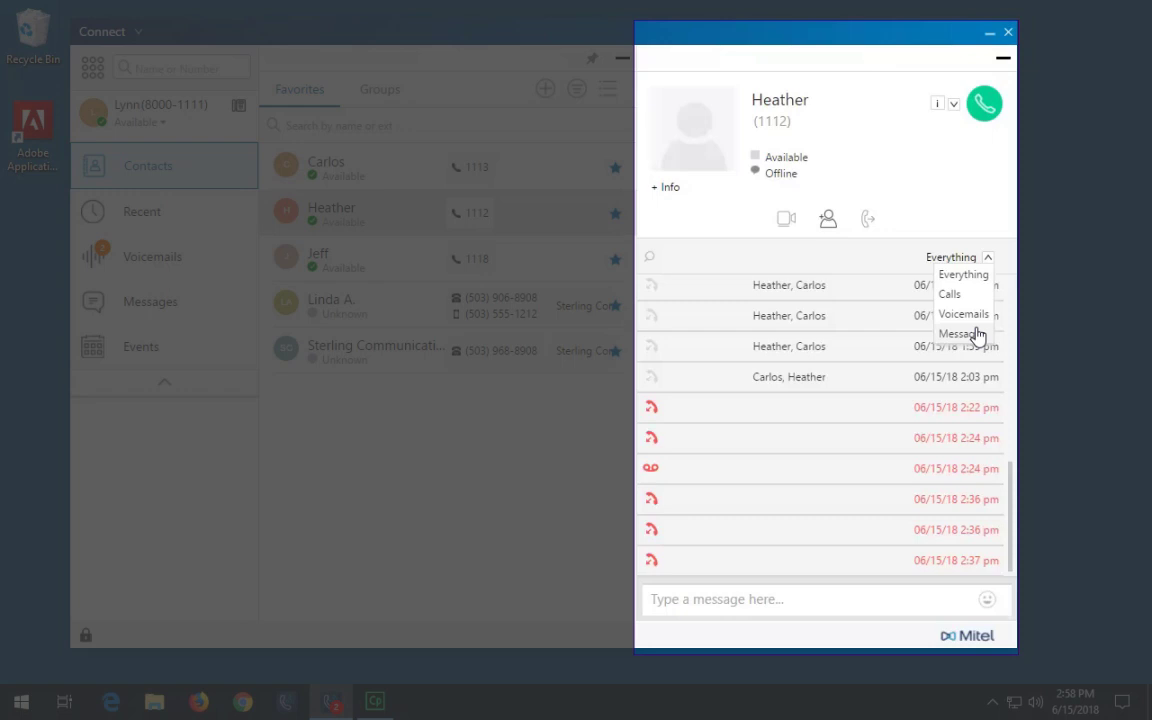
left_click(674, 188)
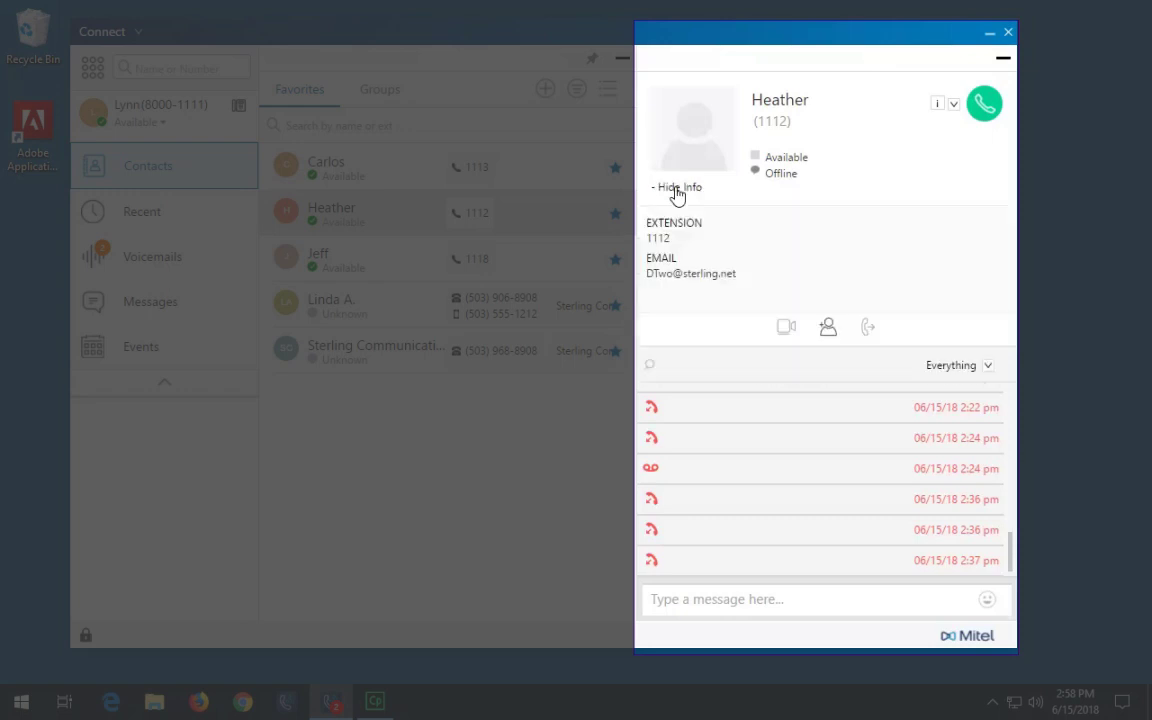
left_click(676, 190)
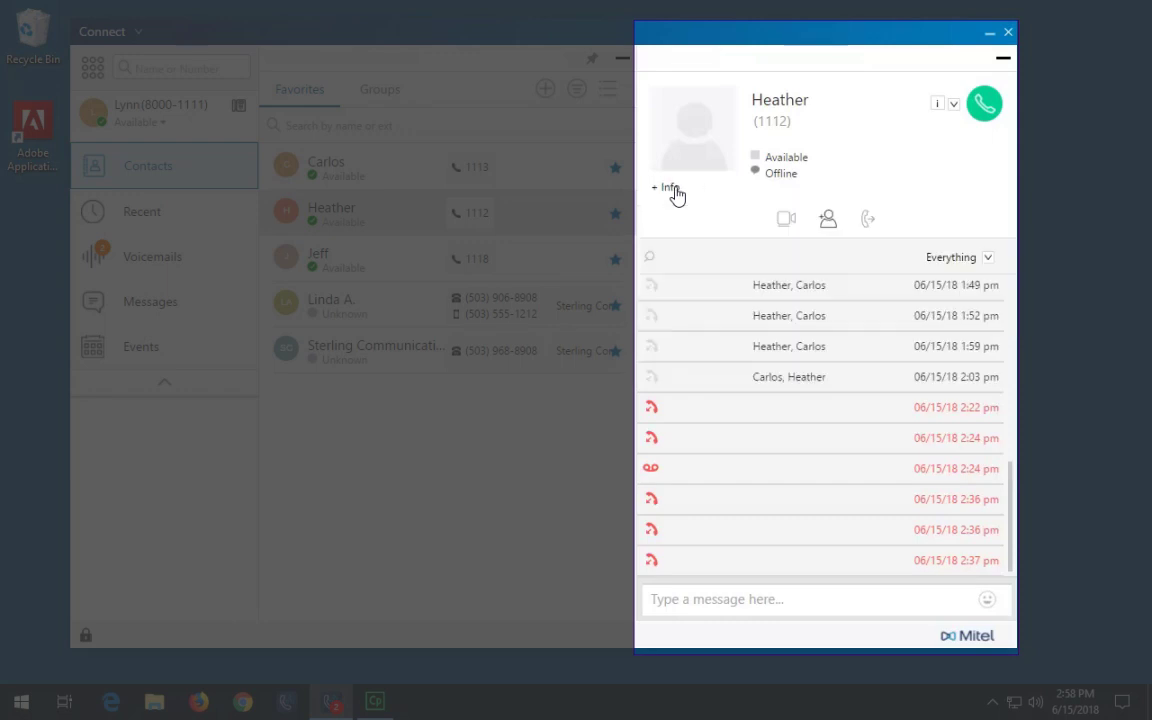
left_click(952, 106)
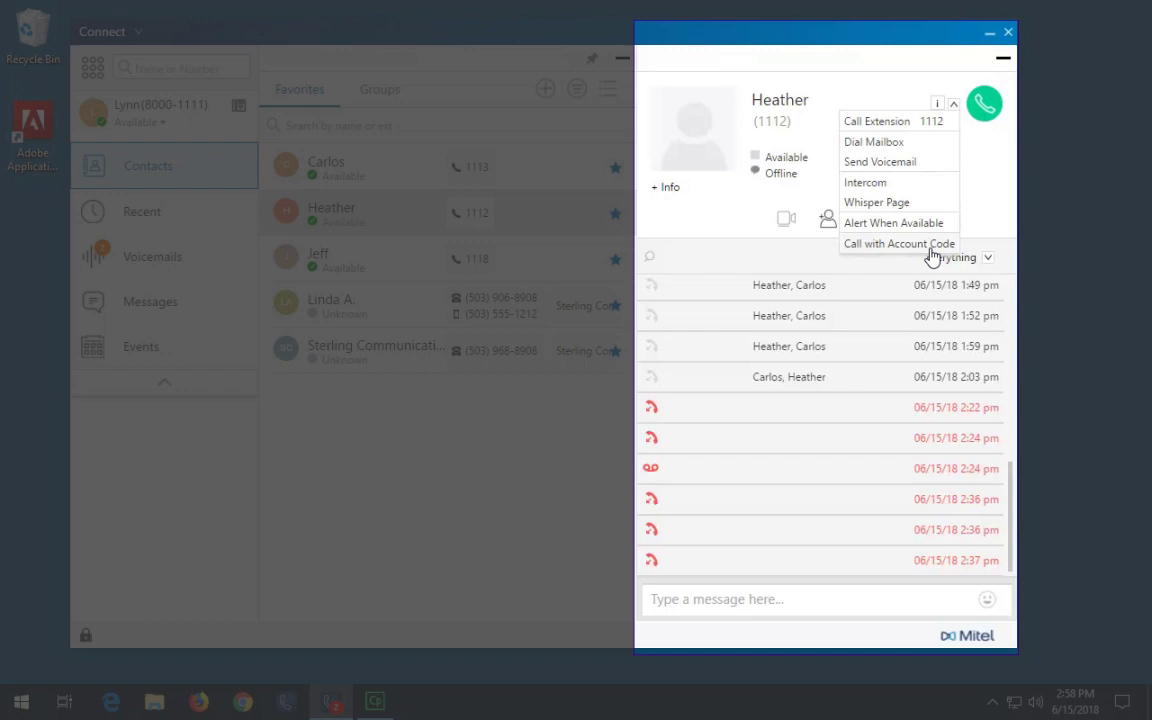
left_click(965, 224)
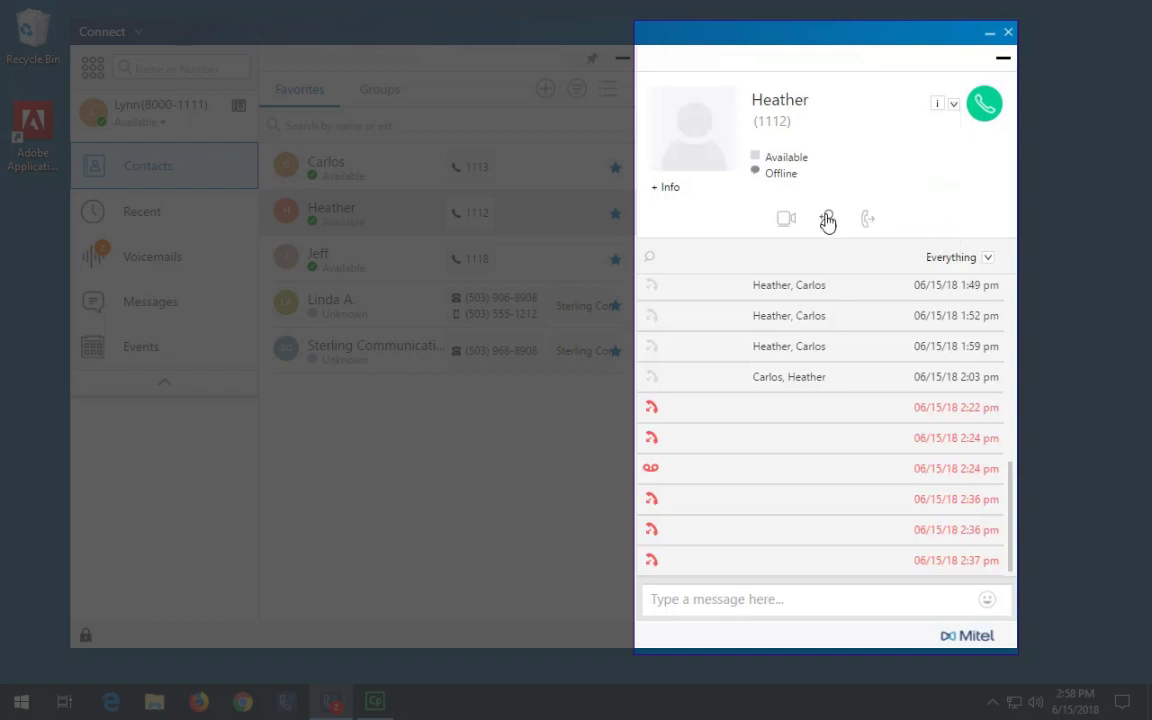